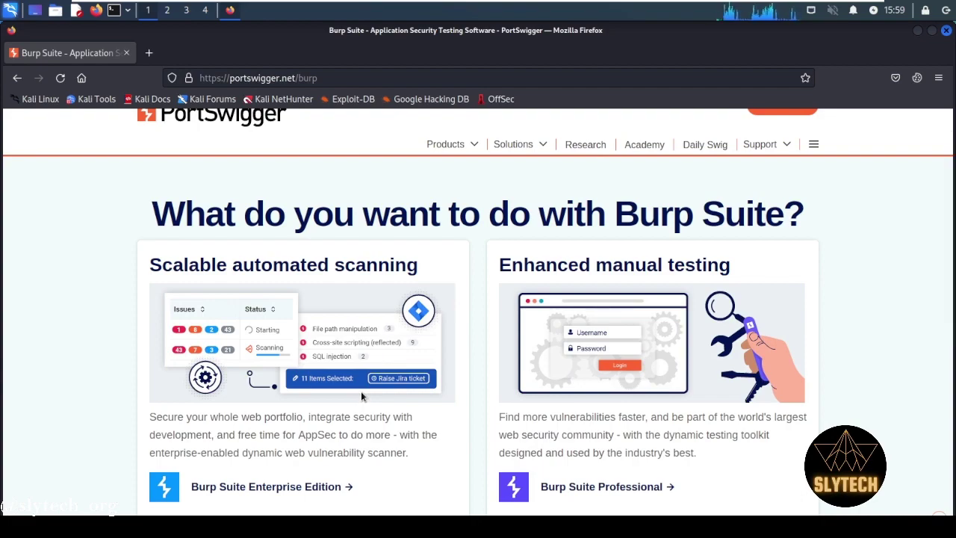
# Step: Open the Burp Suite Community Edition page from PortSwigger's product list
pyautogui.click(475, 147)
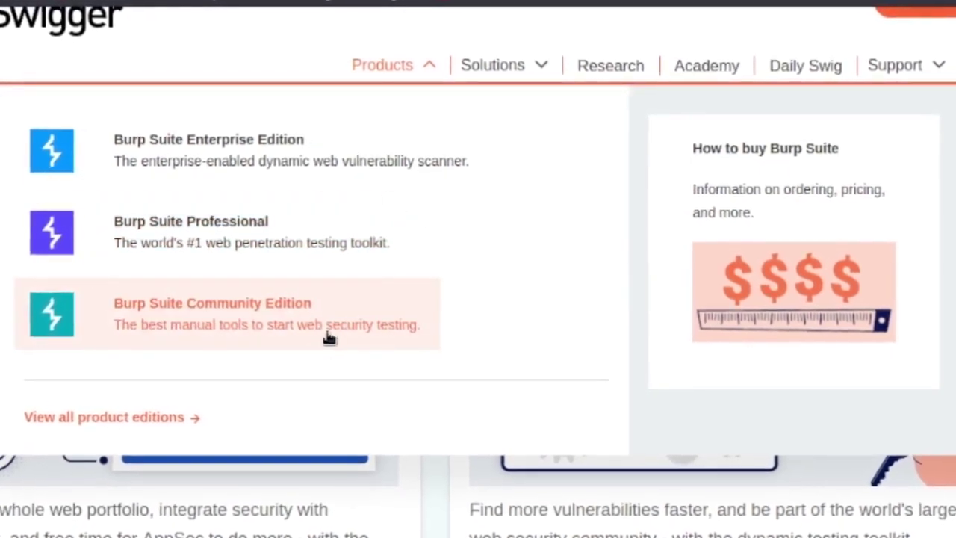
pyautogui.click(314, 329)
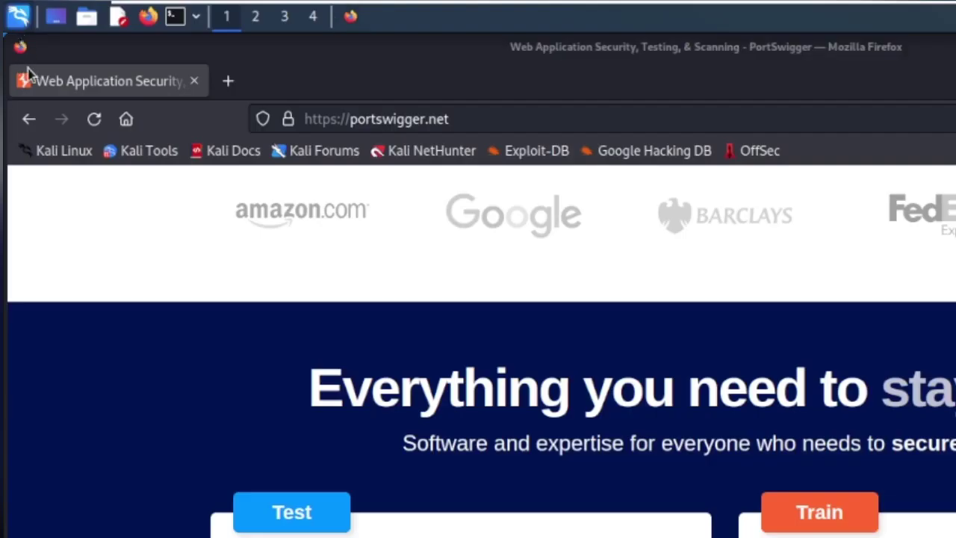
# Step: Find burpsuite in the Kali applications by searching for burp, launch it, and minimise the Firefox window
pyautogui.click(17, 15)
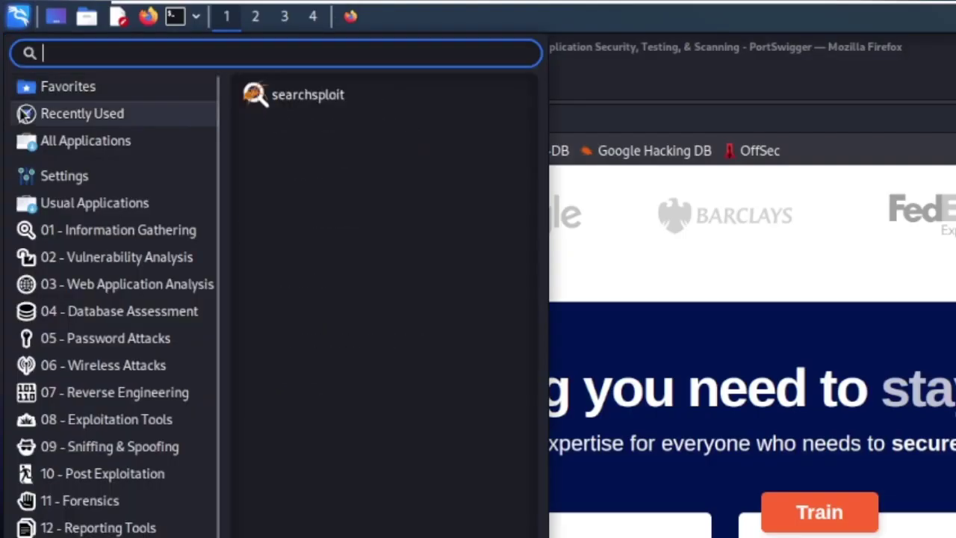
pyautogui.write('burp')
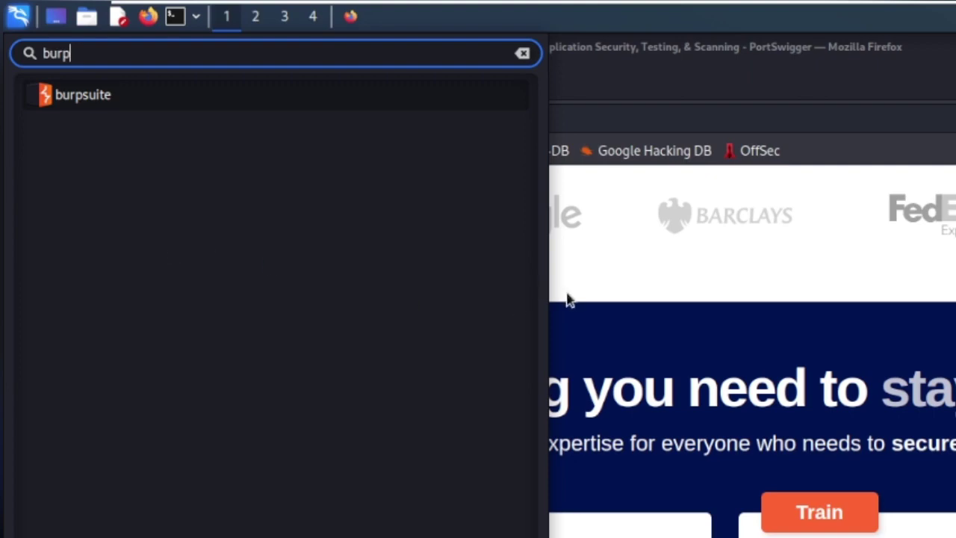
pyautogui.press('Return')
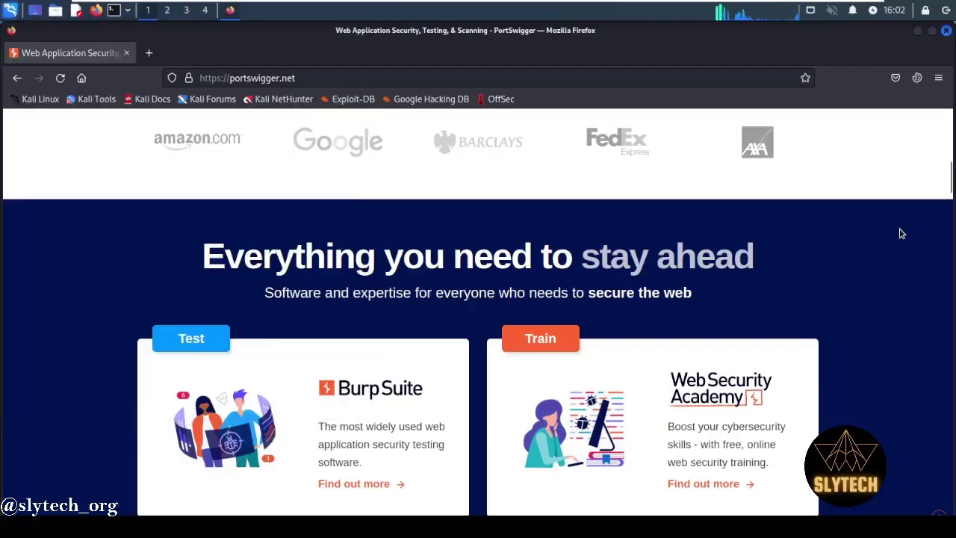
pyautogui.click(918, 32)
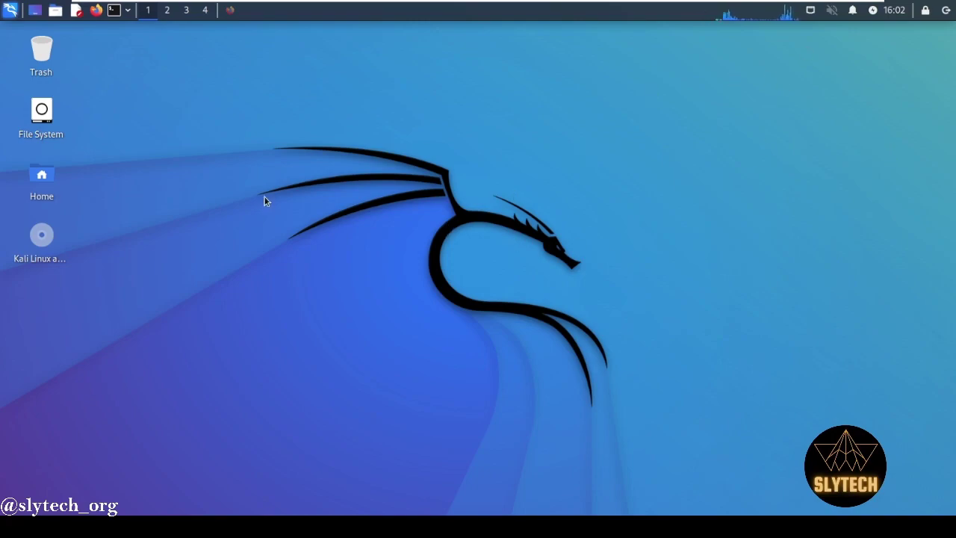
# Step: Restore Firefox, search for owaspbwa in a new tab, and download the OWASP Broken Web Applications Project from SourceForge
pyautogui.click(225, 16)
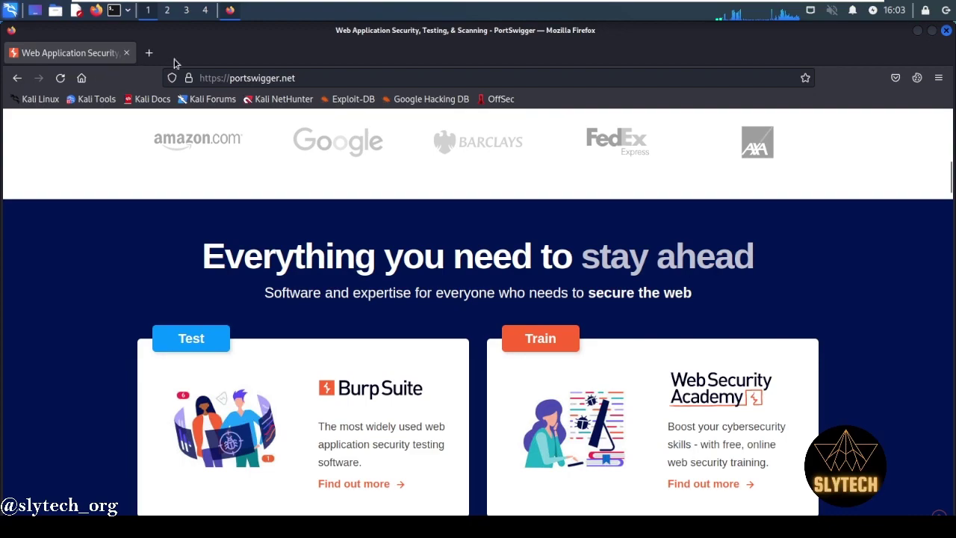
pyautogui.click(149, 56)
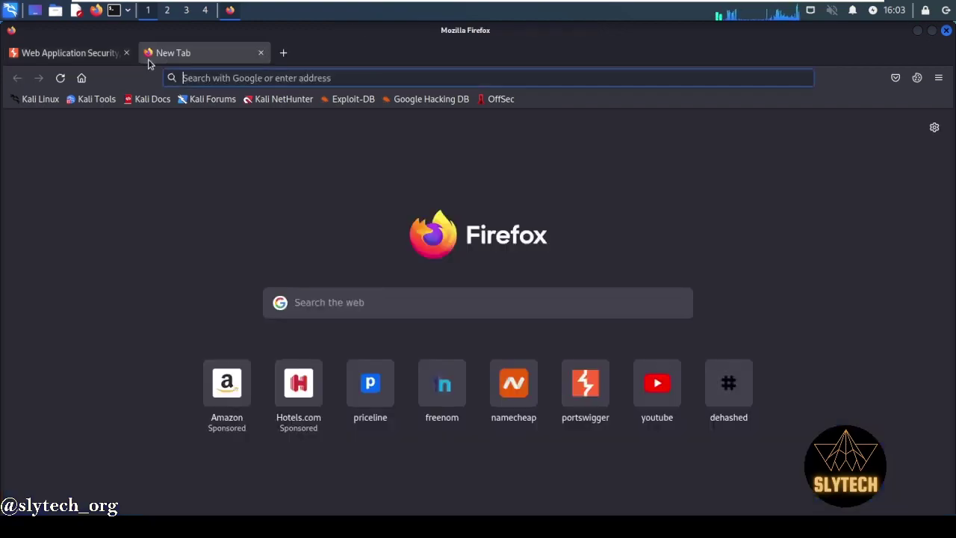
pyautogui.write('owaspbw')
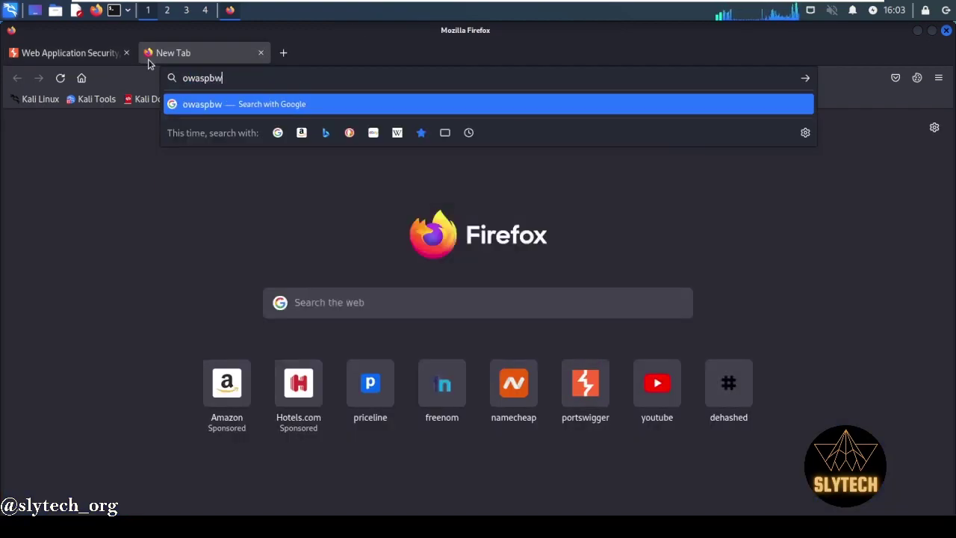
pyautogui.write('a')
pyautogui.press('Return')
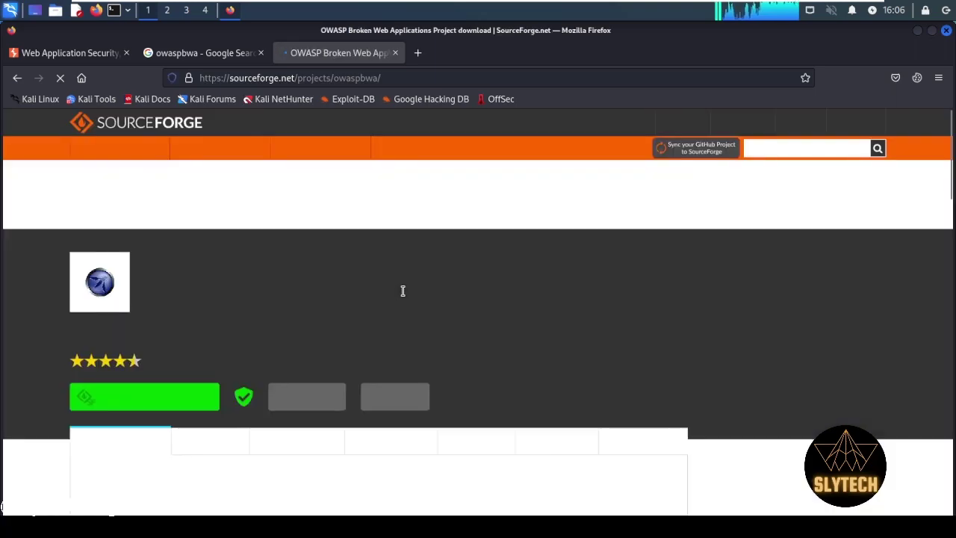
pyautogui.scroll(-2, 398, 297)
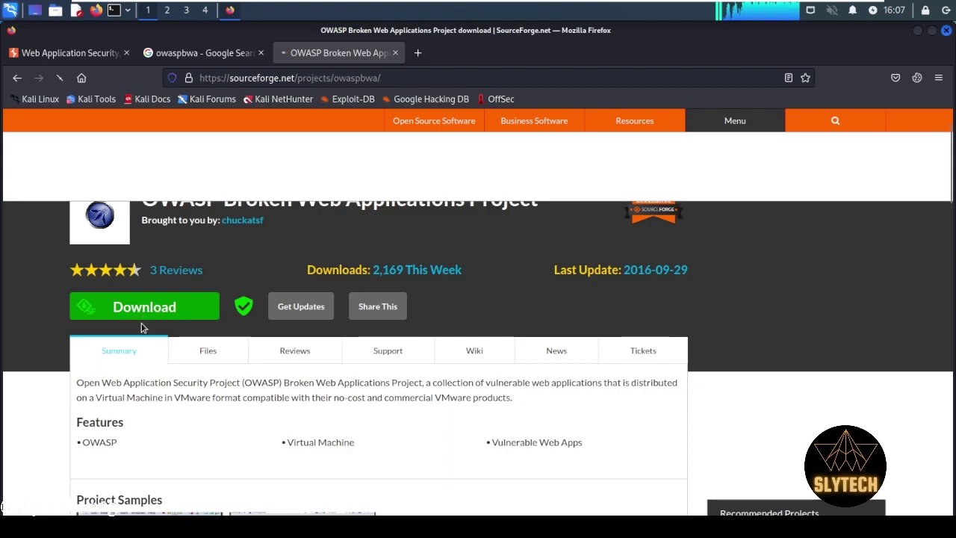
pyautogui.click(142, 307)
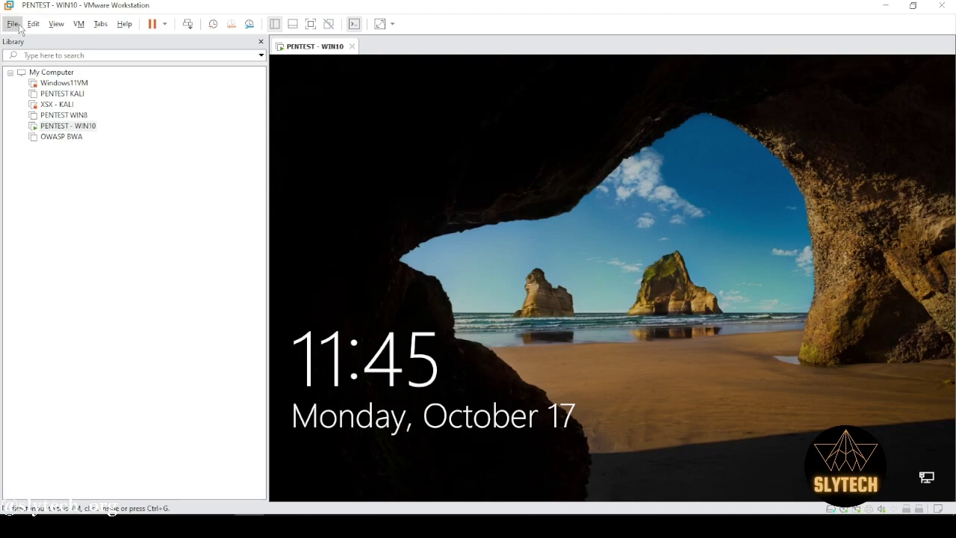
# Step: Switch to VMware Workstation and open the downloaded OWASP Broken Web Apps virtual machine file
pyautogui.click(12, 23)
pyautogui.click(24, 65)
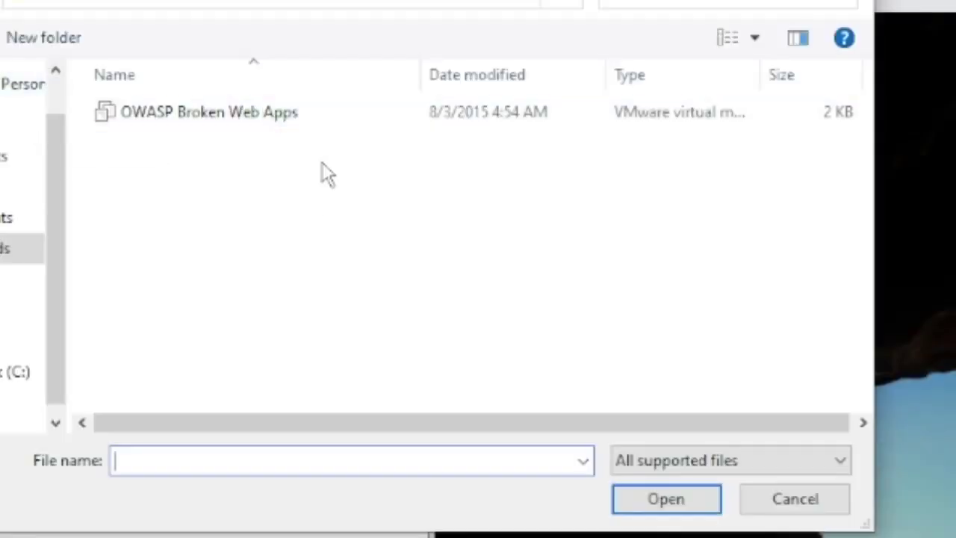
pyautogui.click(333, 115)
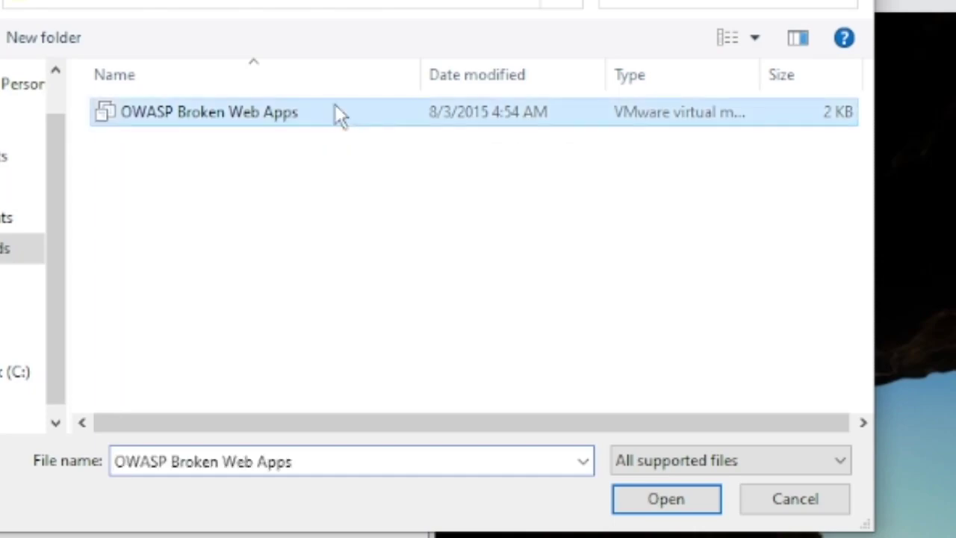
pyautogui.doubleClick(337, 114)
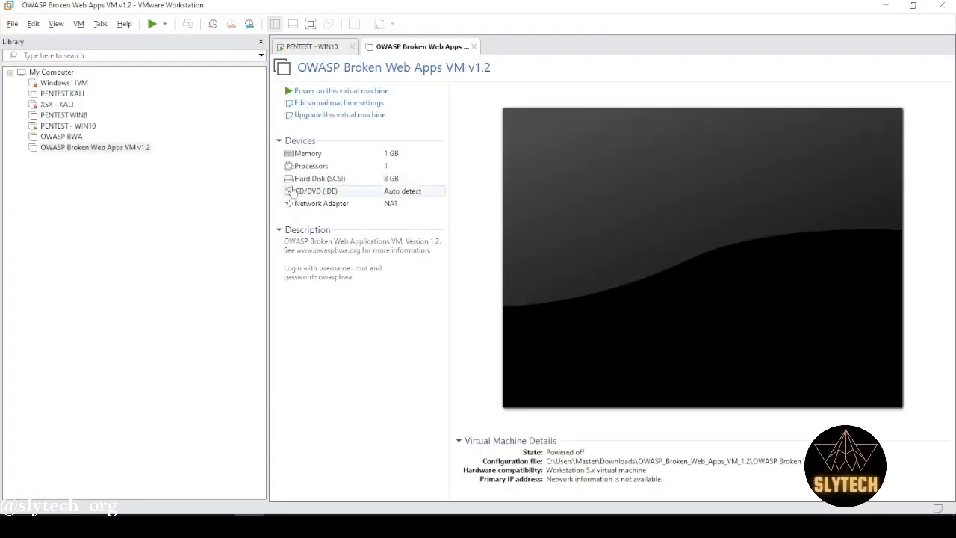
# Step: Set the memory of the OWASP Broken Web Apps virtual machine to 1784 MB in its settings
pyautogui.click(297, 142)
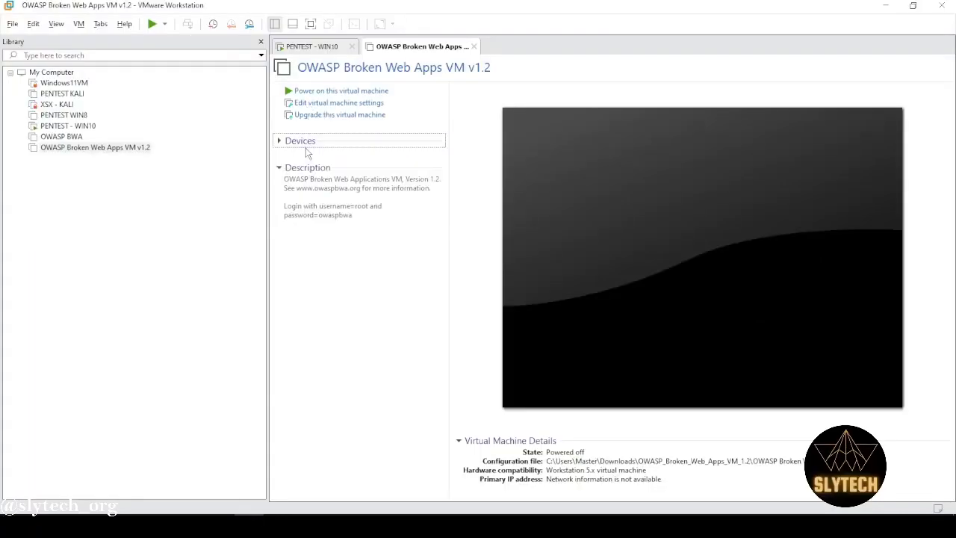
pyautogui.click(303, 144)
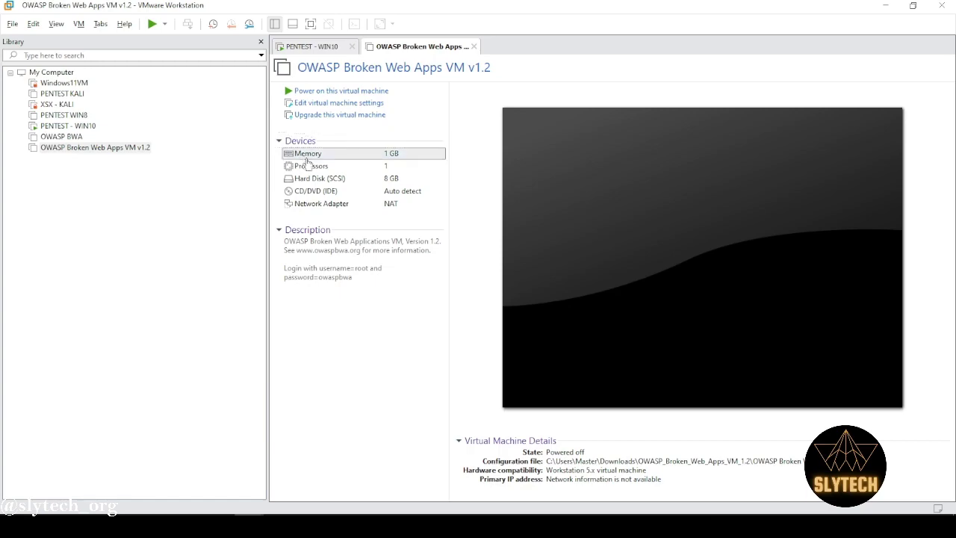
pyautogui.click(319, 103)
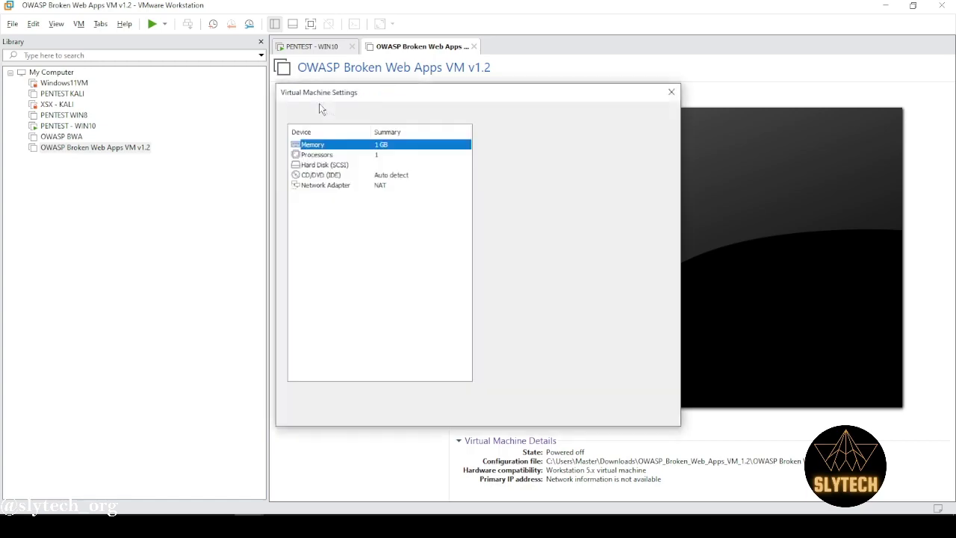
pyautogui.moveTo(528, 217); pyautogui.dragTo(527, 204)
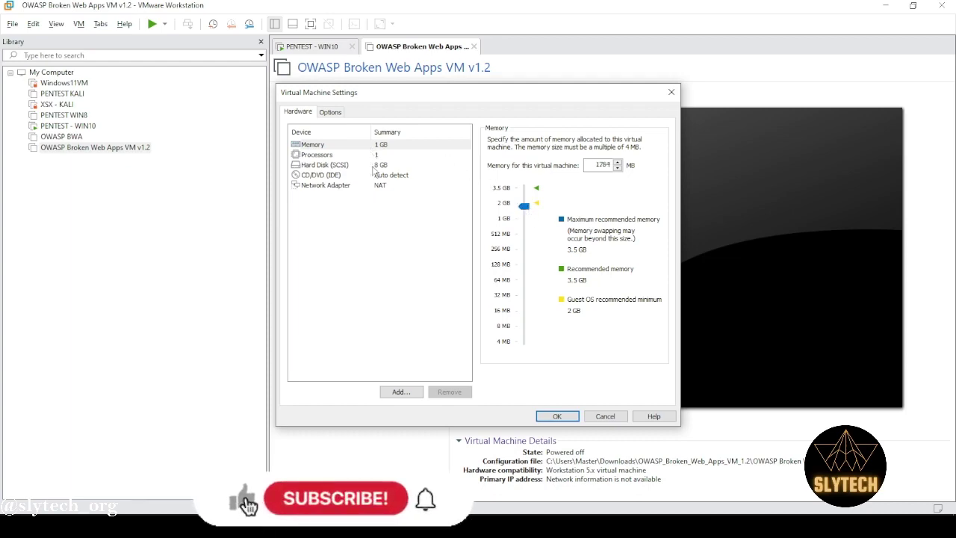
# Step: Try the bridged network connection for the virtual machine's network adapter
pyautogui.click(391, 187)
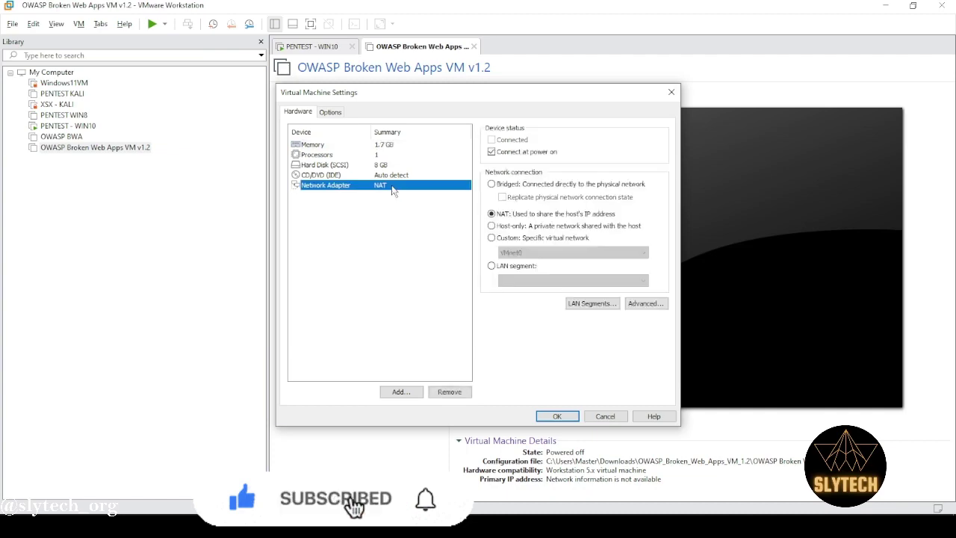
pyautogui.click(491, 184)
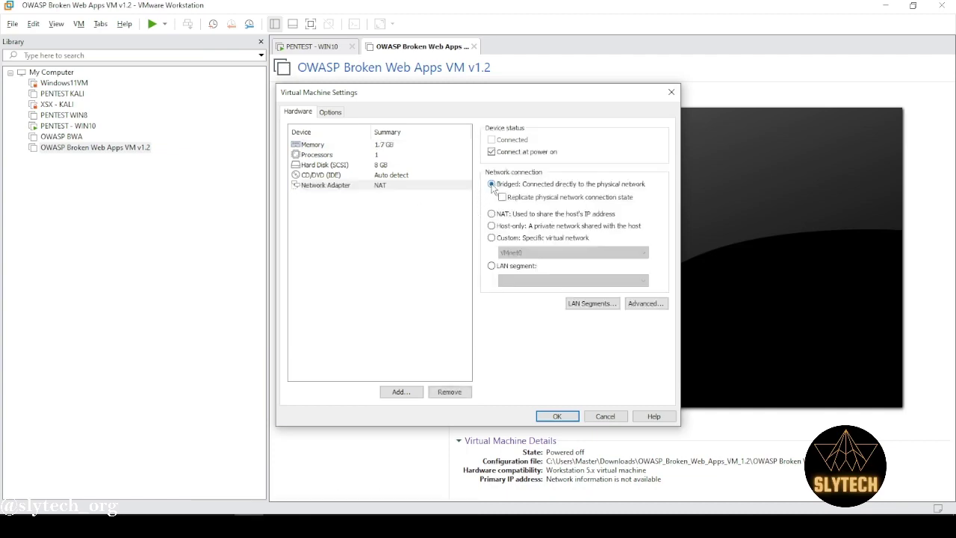
# Step: Set the virtual machine's number of processors to 2 and save its settings
pyautogui.click(339, 157)
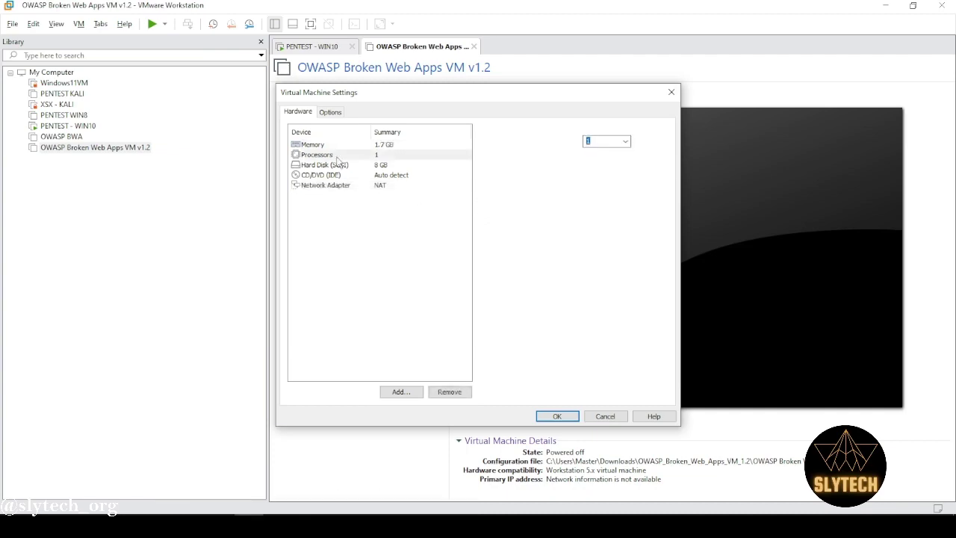
pyautogui.click(601, 144)
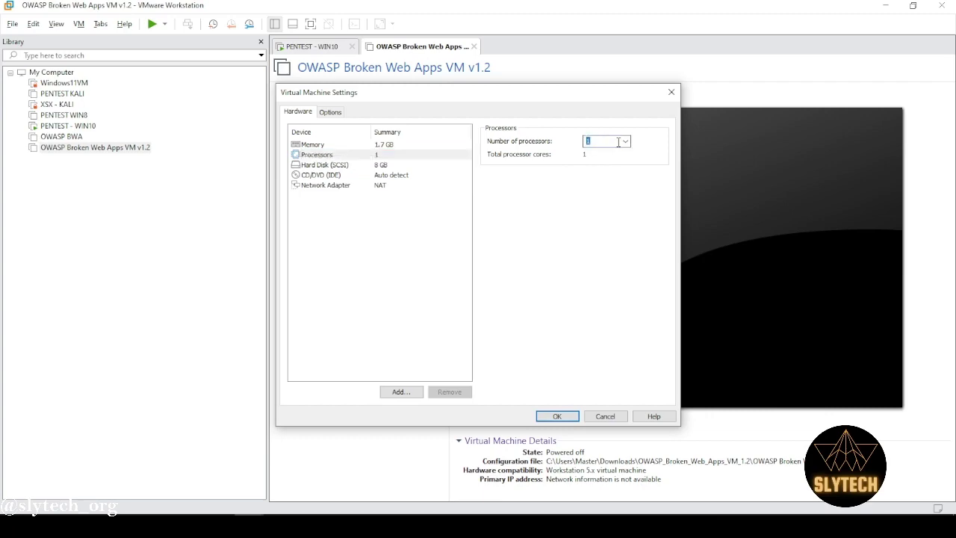
pyautogui.write('2')
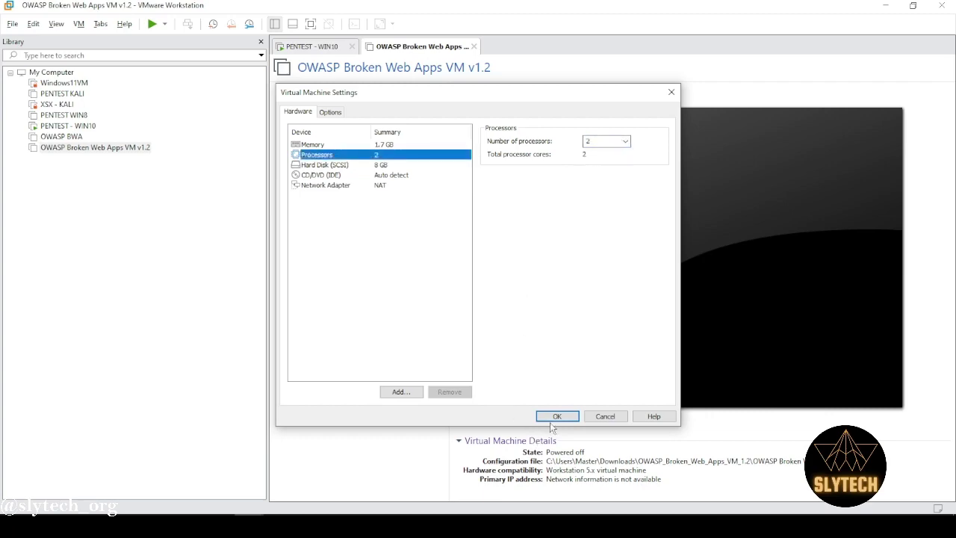
pyautogui.click(557, 415)
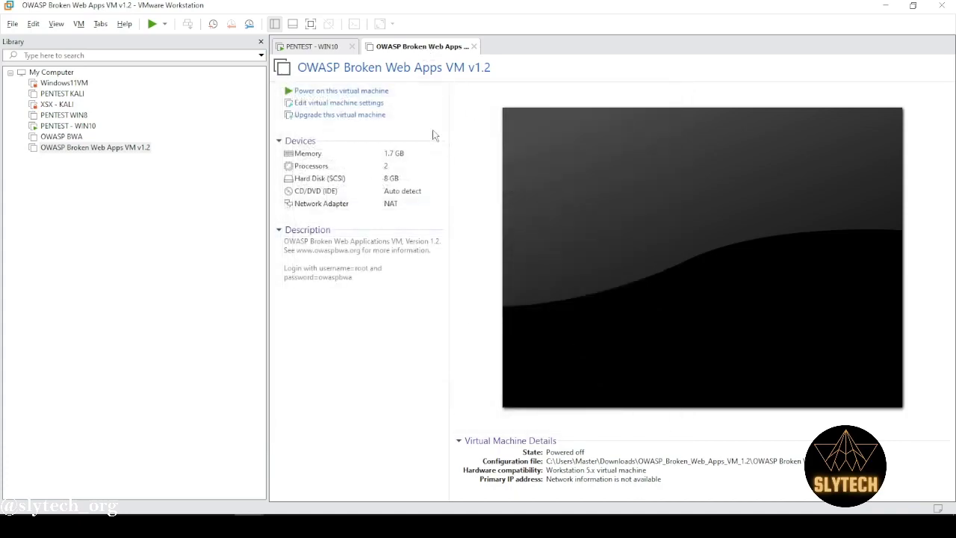
# Step: Power on the OWASP Broken Web Apps virtual machine and log in as root with the account password
pyautogui.click(363, 91)
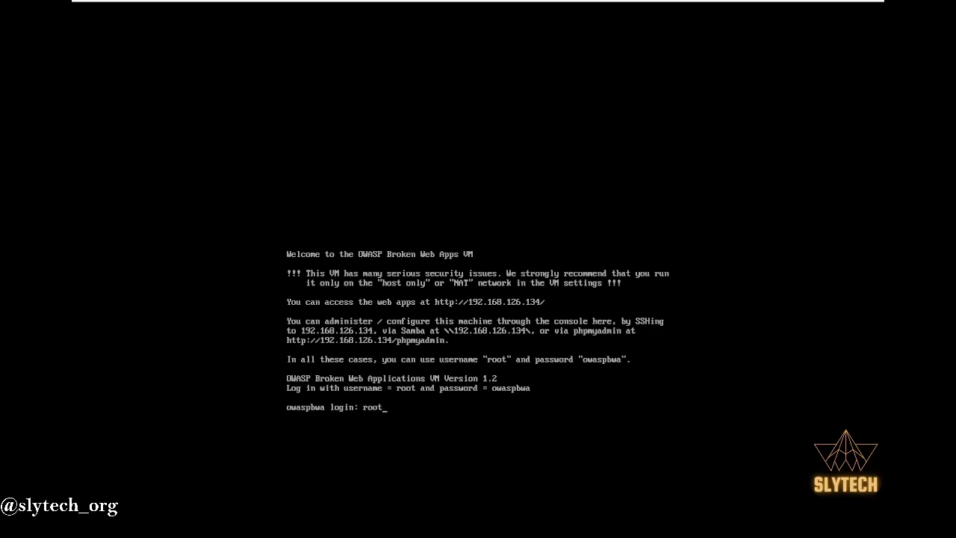
pyautogui.press('Return')
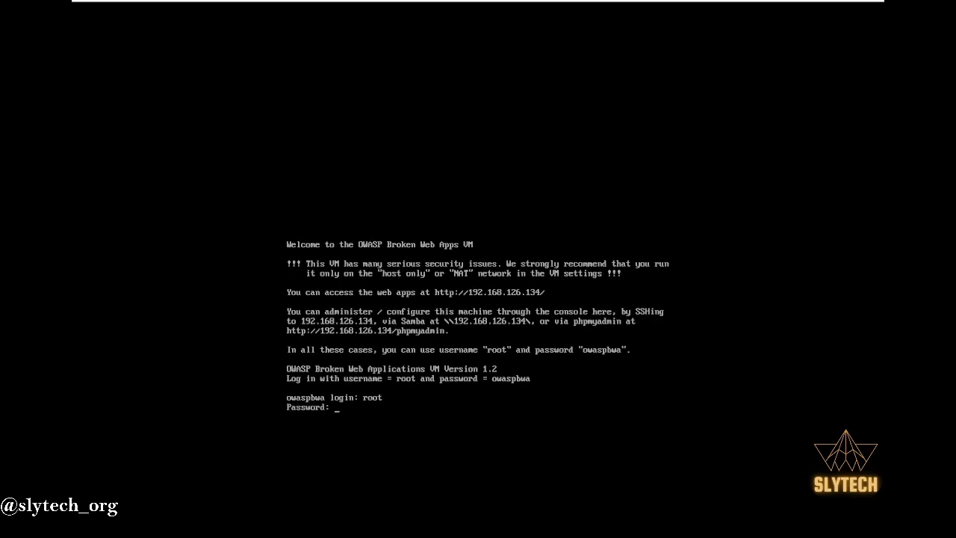
pyautogui.press('Return')
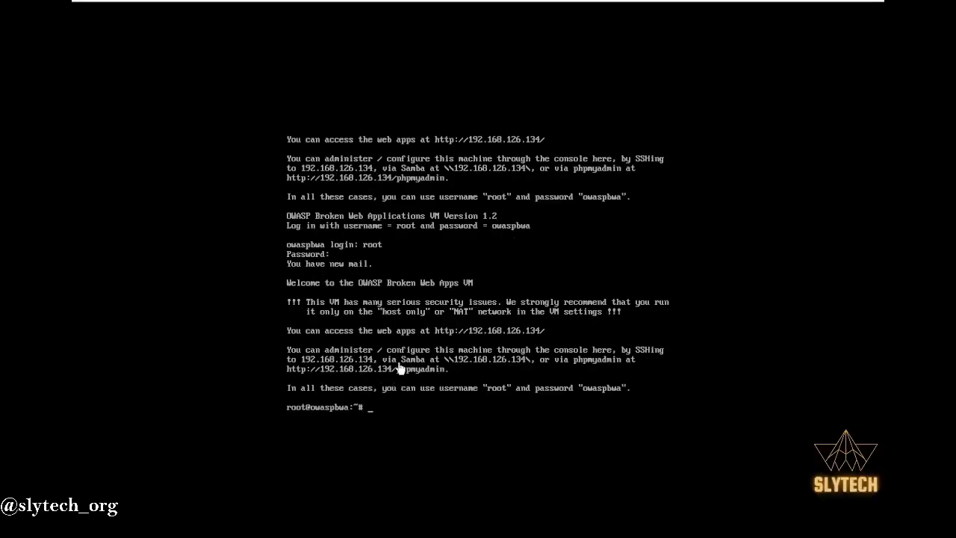
# Step: Switch to the Windows 10 virtual machine and go straight to the Burp Suite Community Edition downloads on PortSwigger's site
pyautogui.moveTo(575, 2)
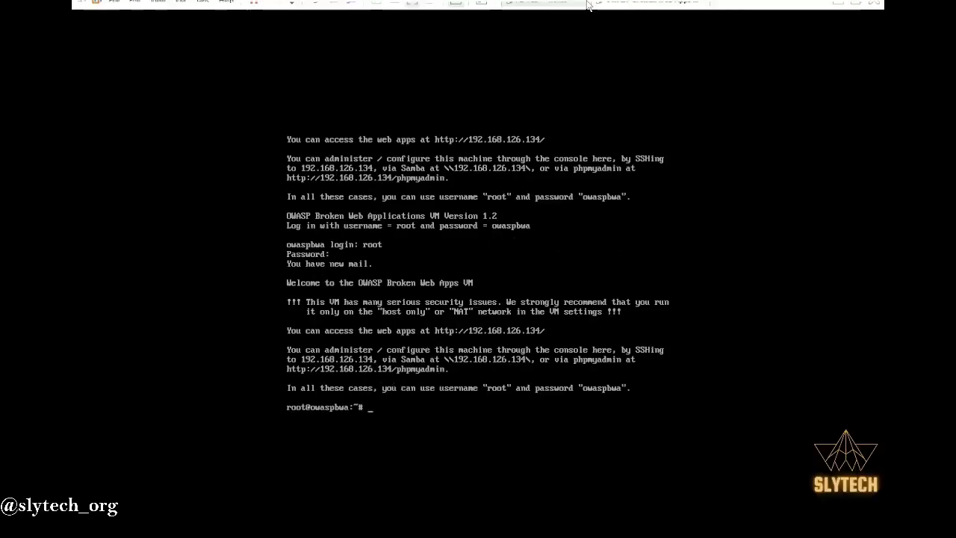
pyautogui.click(531, 12)
pyautogui.moveTo(449, 120)
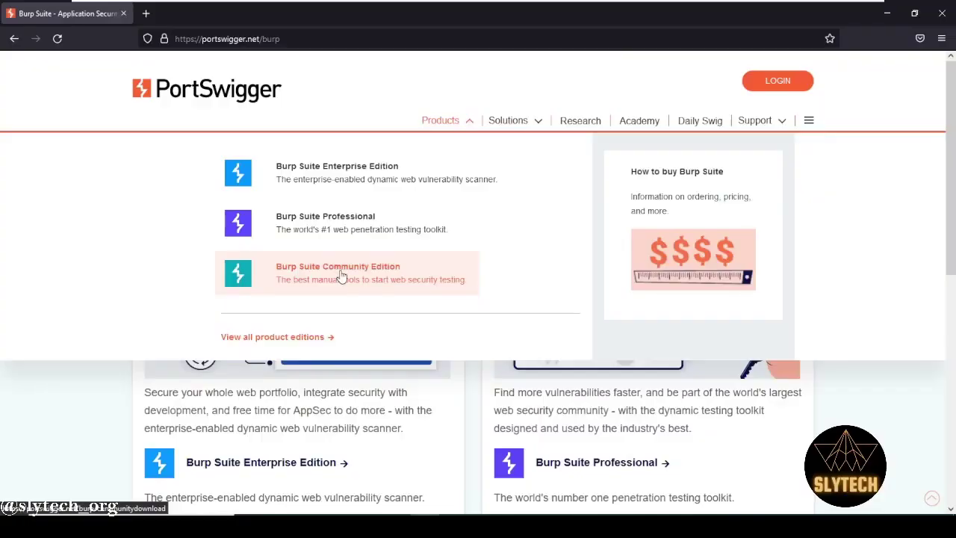
pyautogui.click(339, 277)
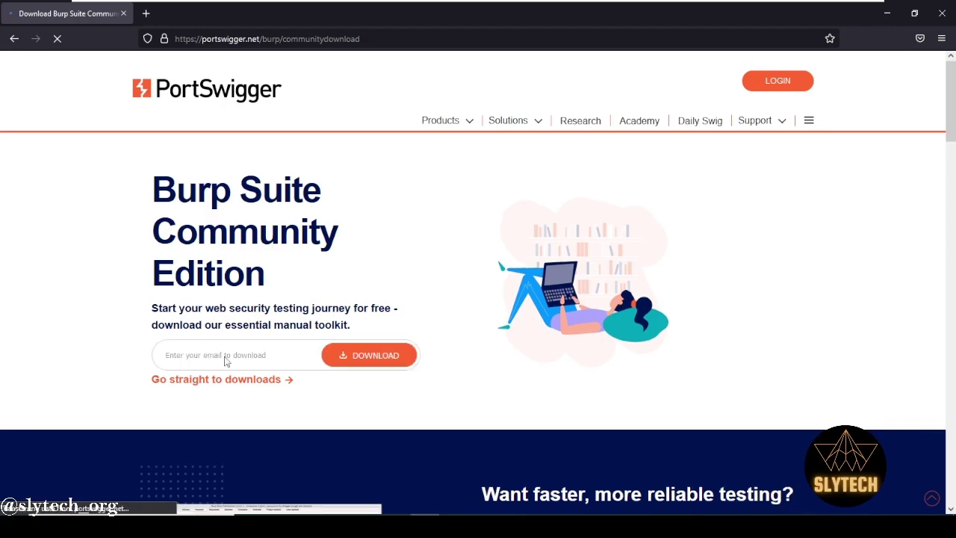
pyautogui.click(235, 367)
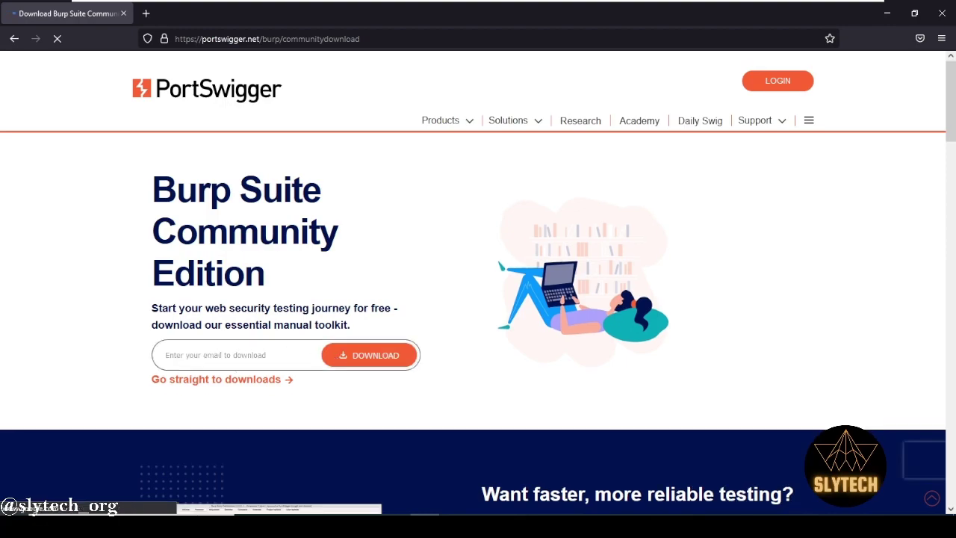
pyautogui.click(222, 379)
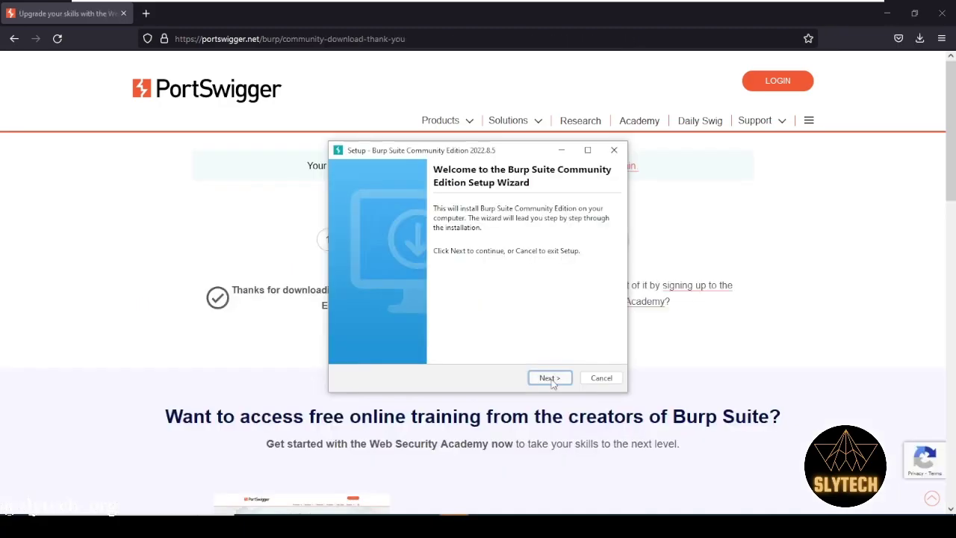
# Step: Install Burp Suite Community Edition 2022.8.5 with the setup wizard, keeping the default destination directory
pyautogui.click(551, 379)
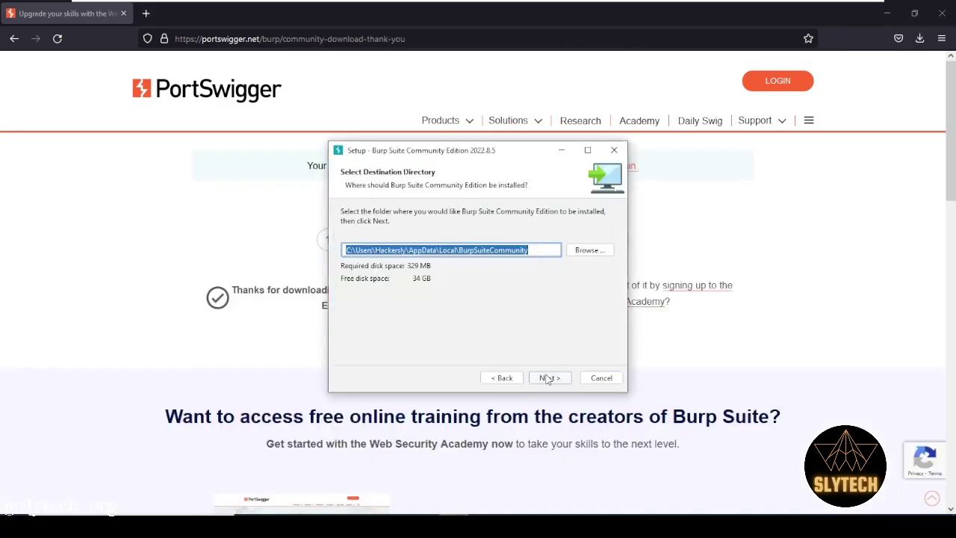
pyautogui.click(546, 377)
pyautogui.click(549, 377)
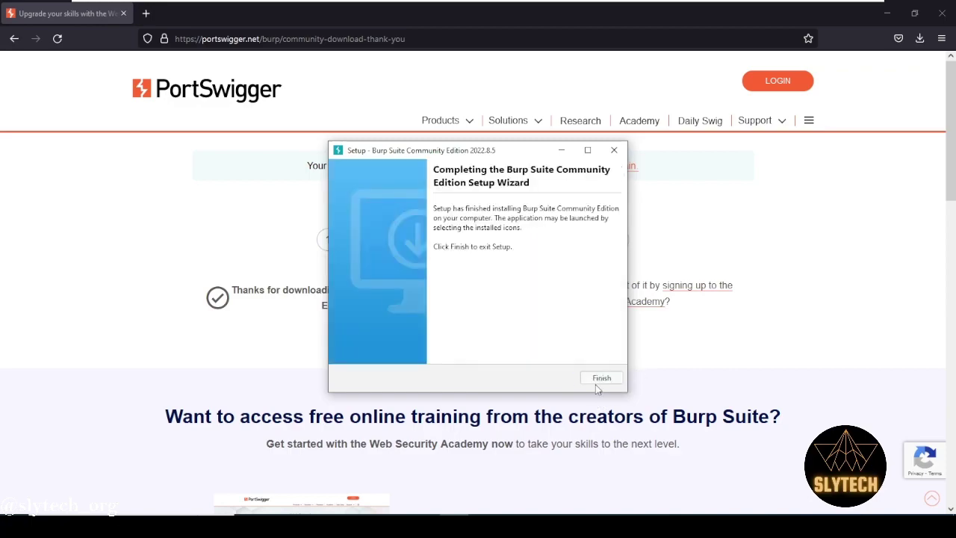
# Step: Finish the setup wizard and start Burp Suite Community Edition with a temporary project
pyautogui.click(597, 381)
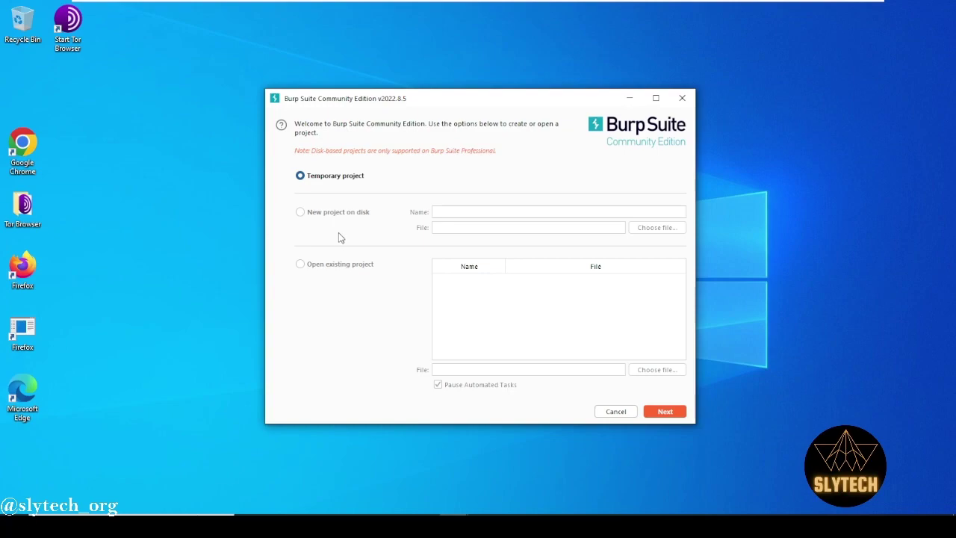
pyautogui.click(665, 411)
pyautogui.click(655, 411)
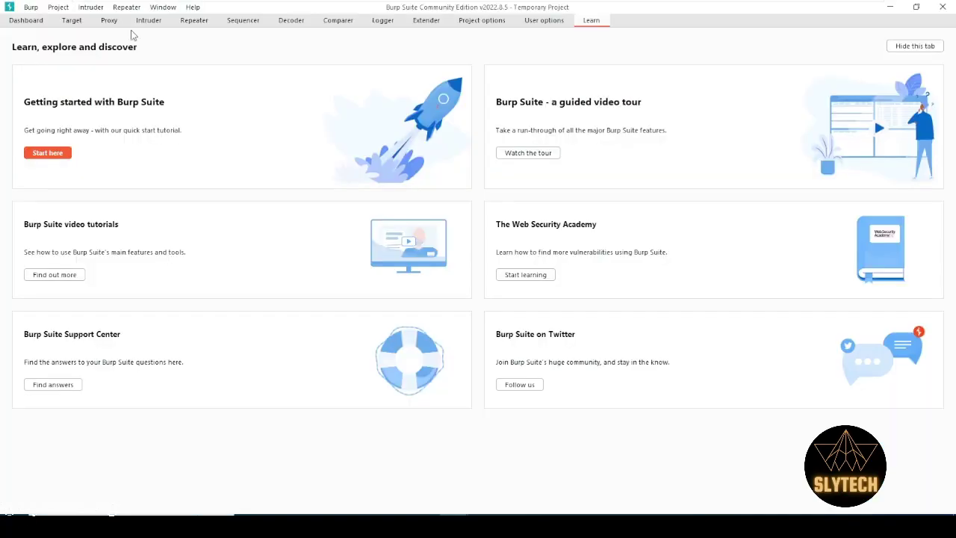
# Step: Look through Burp Suite's Dashboard, Sequencer, Decoder, Target, Proxy and Intruder tools
pyautogui.click(27, 20)
pyautogui.click(244, 21)
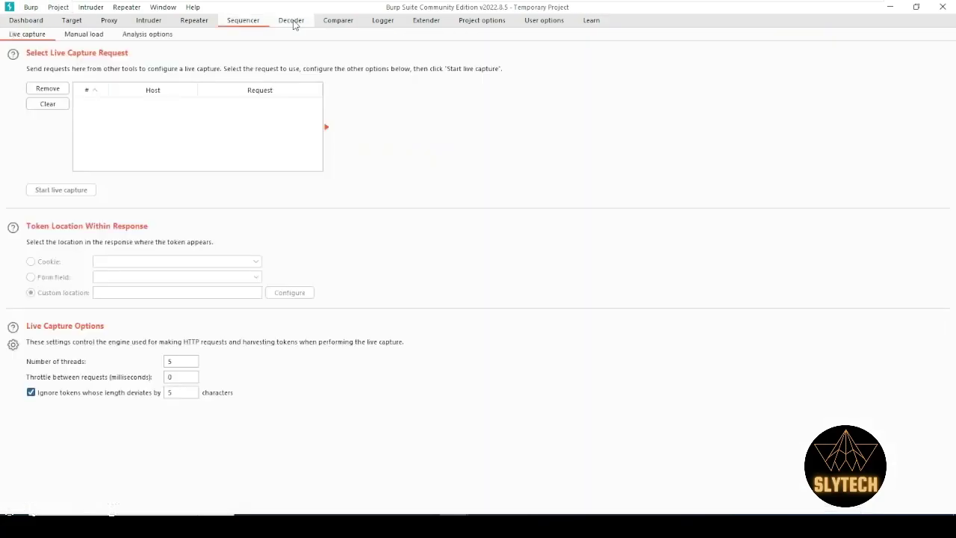
pyautogui.click(291, 20)
pyautogui.click(79, 23)
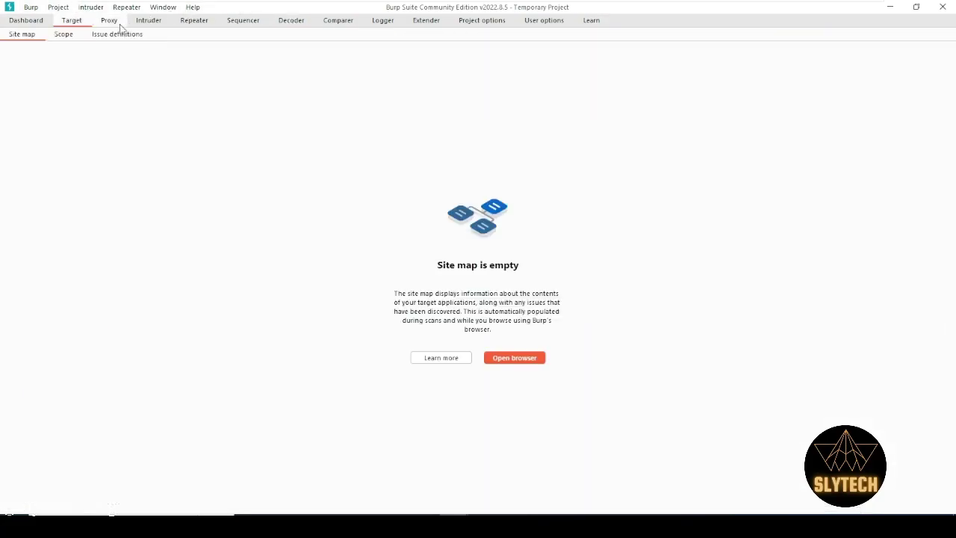
pyautogui.click(118, 24)
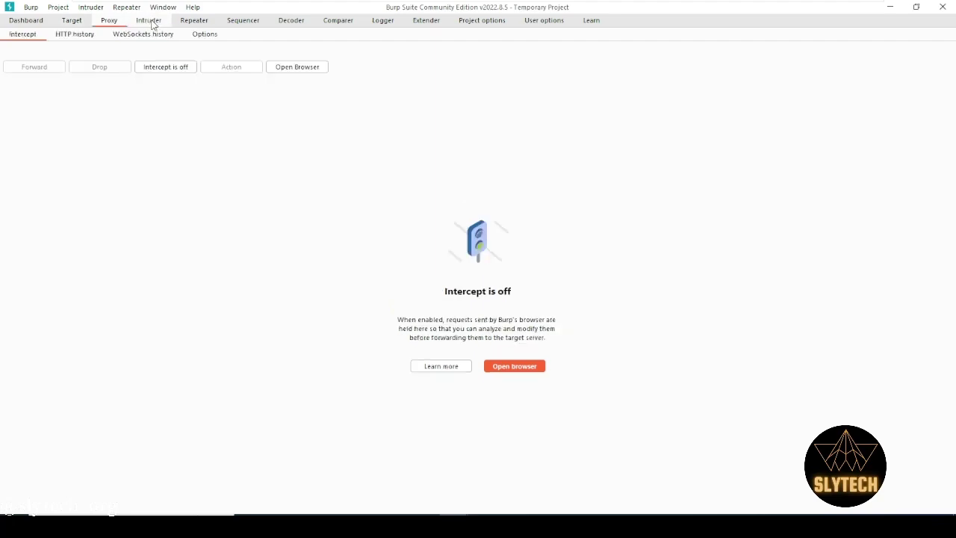
pyautogui.click(152, 23)
pyautogui.click(103, 21)
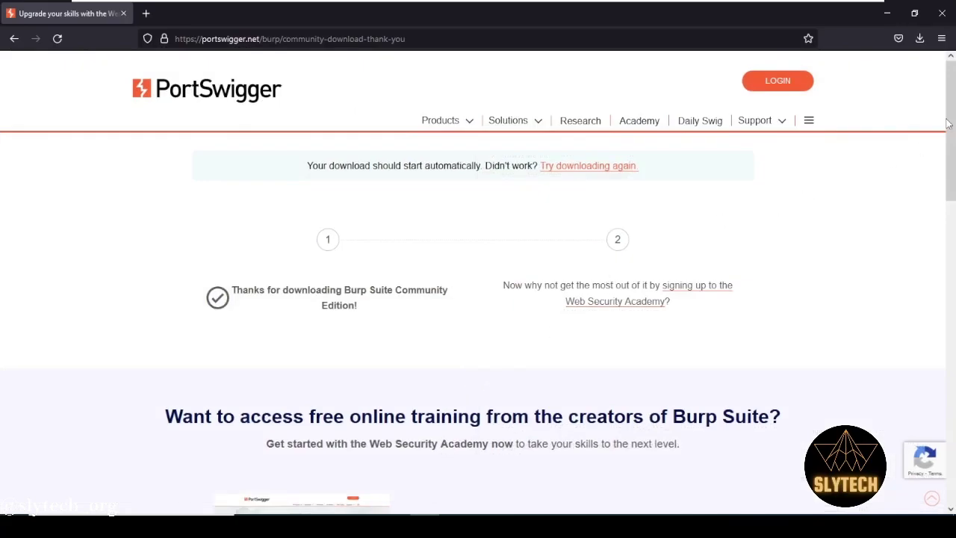
# Step: In Firefox, open the network connection settings and switch them to manual proxy configuration
pyautogui.click(941, 39)
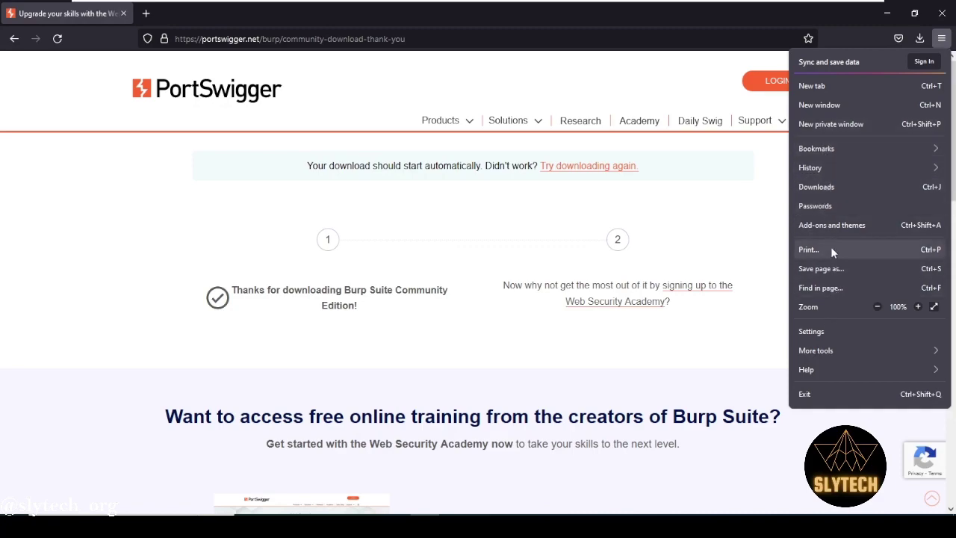
pyautogui.click(831, 330)
pyautogui.scroll(-20, 306, 321)
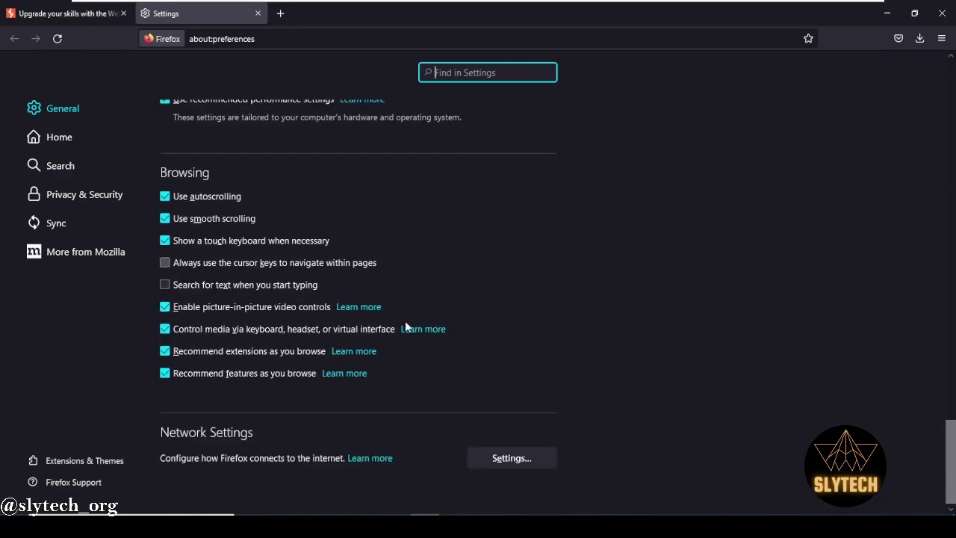
pyautogui.click(533, 457)
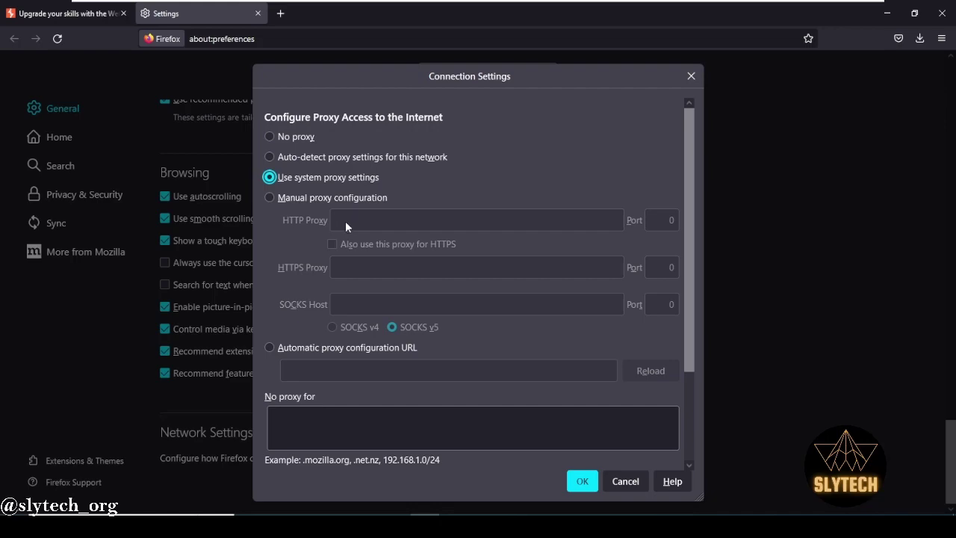
pyautogui.click(269, 197)
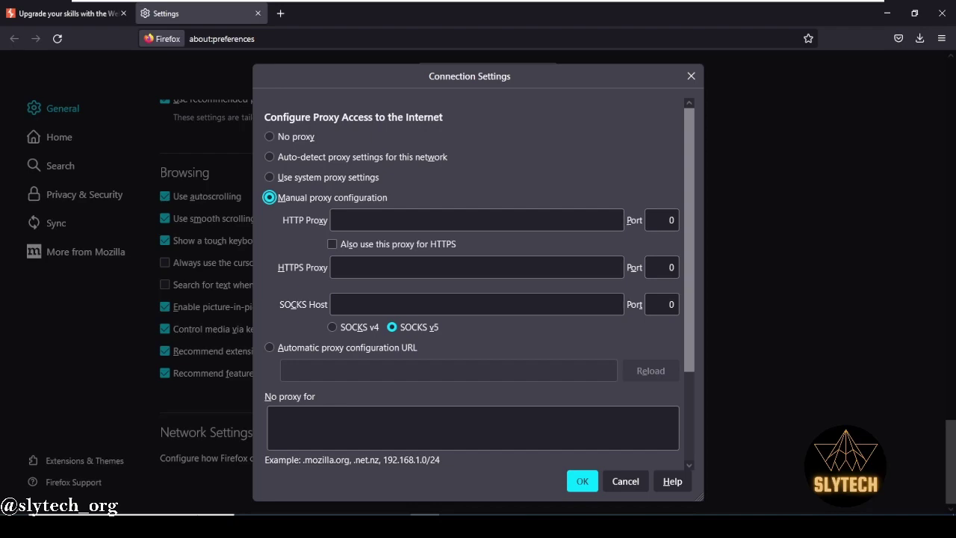
# Step: Set the HTTP proxy to 127.0.0.1 on port 8080, use it for HTTPS as well, and save the connection settings
pyautogui.click(404, 221)
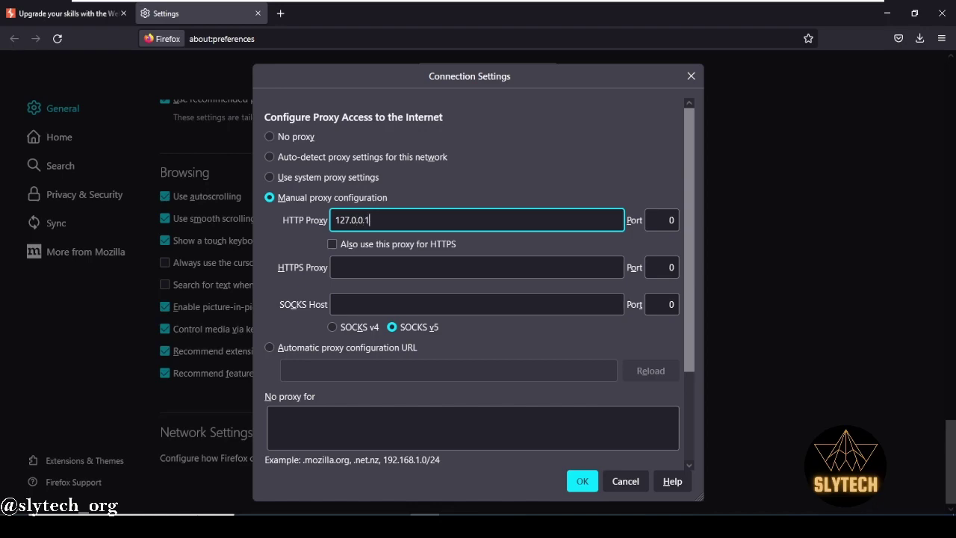
pyautogui.click(661, 220)
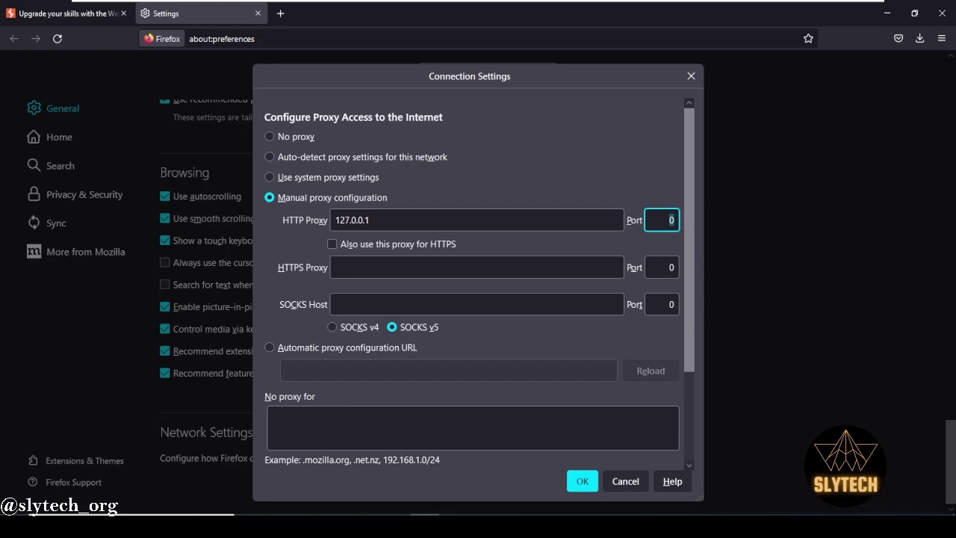
pyautogui.write('8080')
pyautogui.click(333, 245)
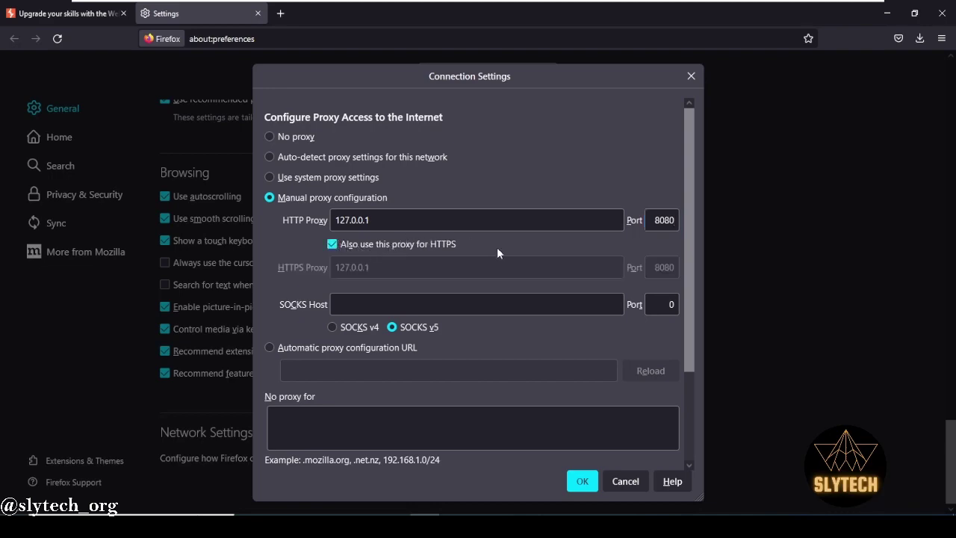
pyautogui.scroll(-2, 470, 263)
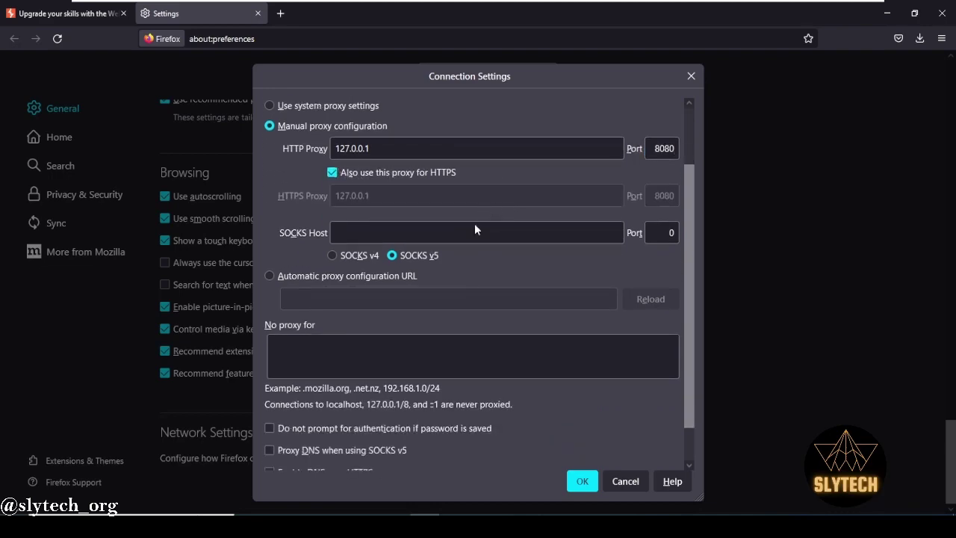
pyautogui.scroll(-1, 474, 223)
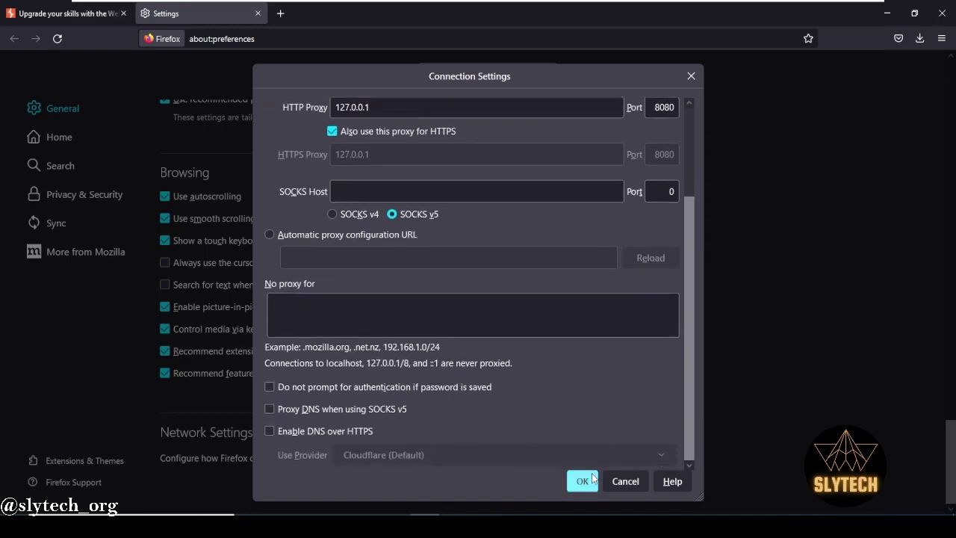
pyautogui.click(583, 483)
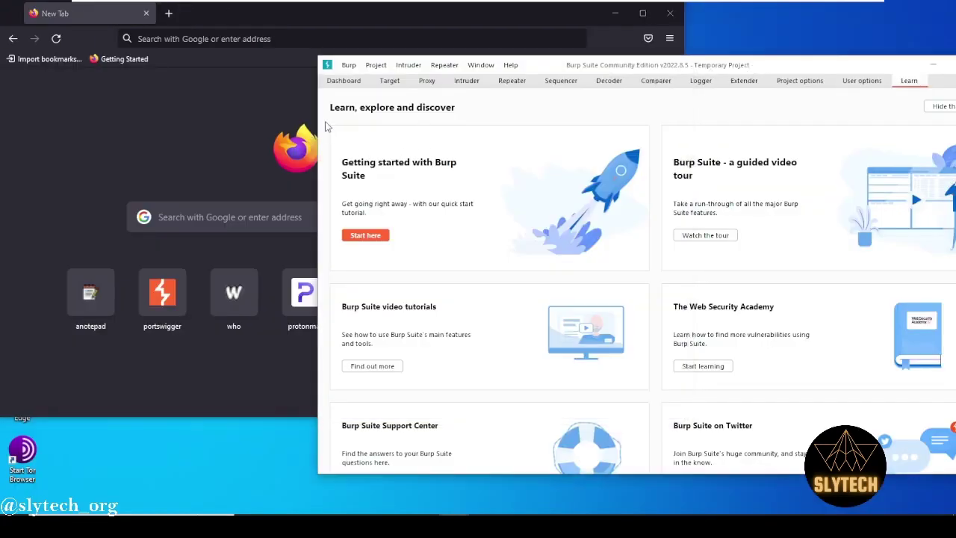
# Step: Narrow the Burp Suite window to uncover Firefox and open 192.168.126.134 in the browser
pyautogui.moveTo(319, 121); pyautogui.dragTo(567, 91)
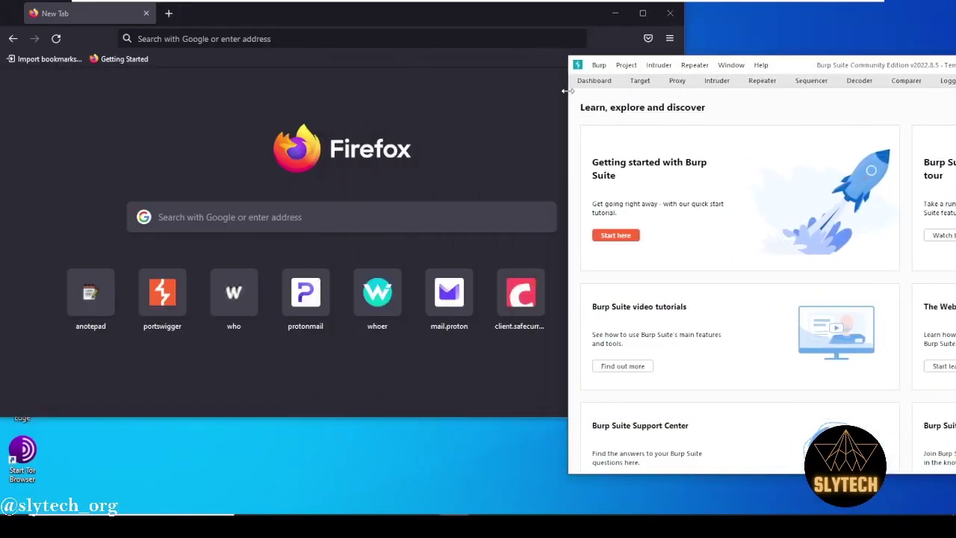
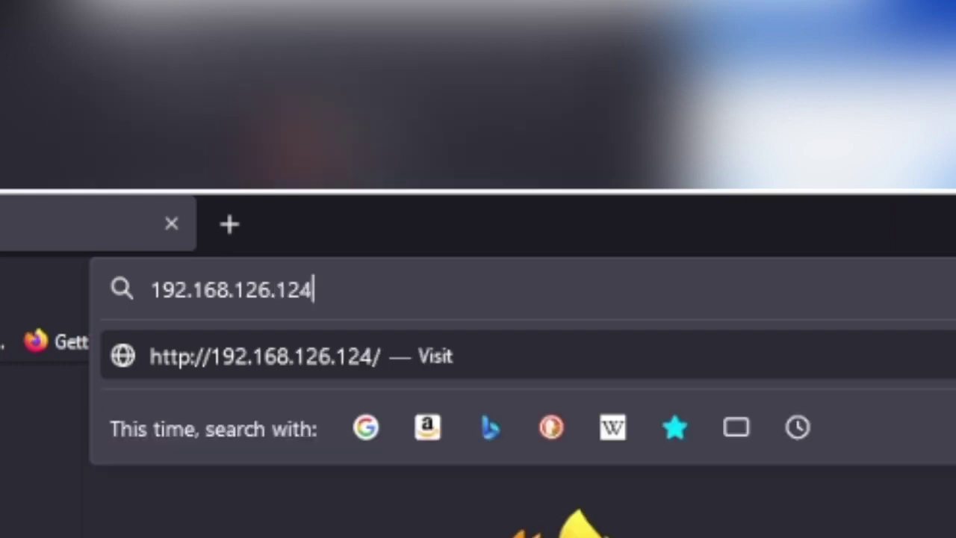
pyautogui.press('BackSpace')
pyautogui.press('BackSpace')
pyautogui.write('34')
pyautogui.press('Return')
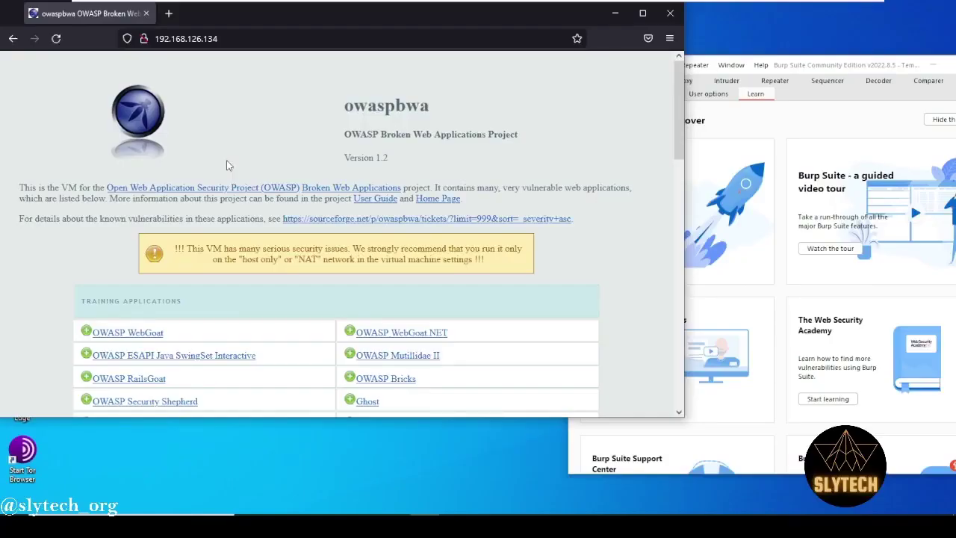
# Step: Examine the vulnerable applications listed on the OWASP Broken Web Applications page, and switch back to Burp Suite
pyautogui.scroll(-5, 268, 205)
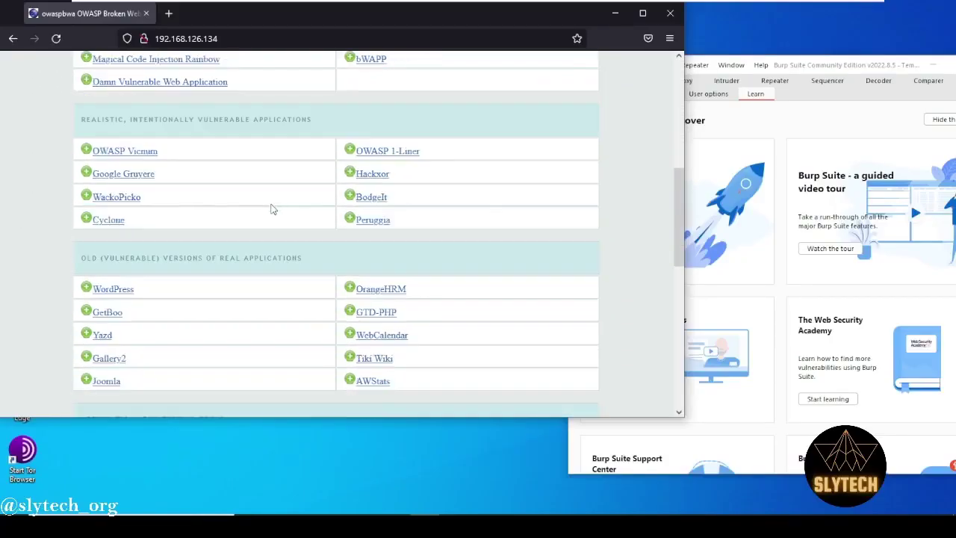
pyautogui.scroll(-3, 273, 212)
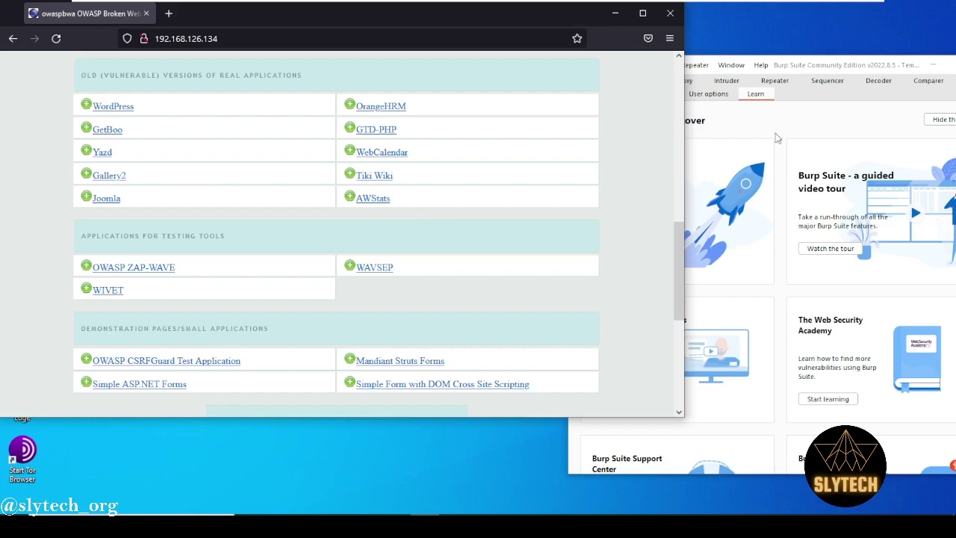
pyautogui.click(816, 114)
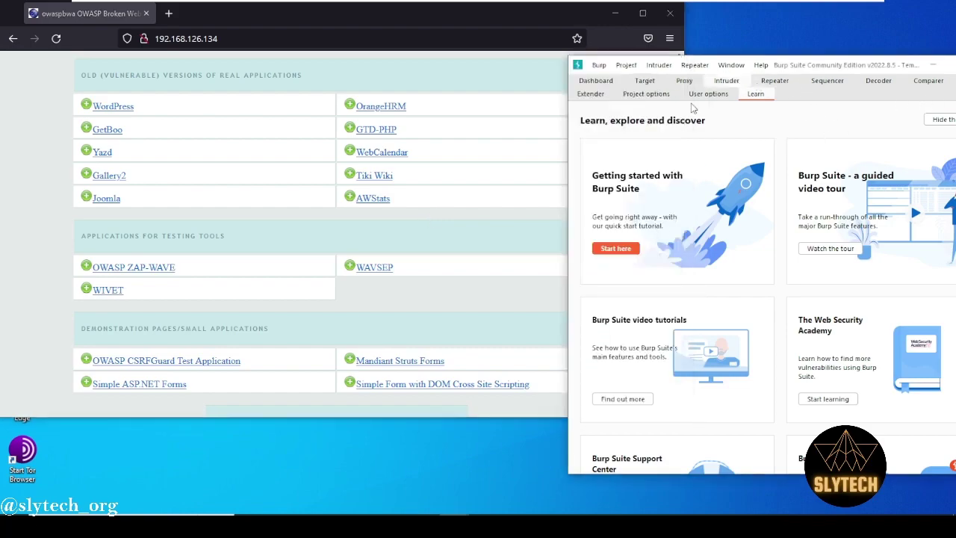
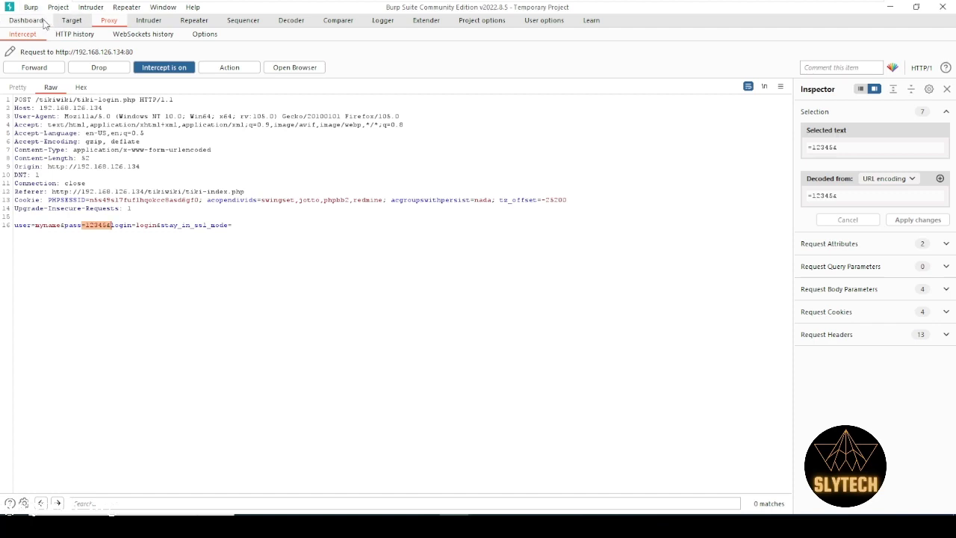
# Step: Check Burp Suite's Dashboard and the Target site map, and return to the Proxy
pyautogui.click(36, 20)
pyautogui.click(75, 20)
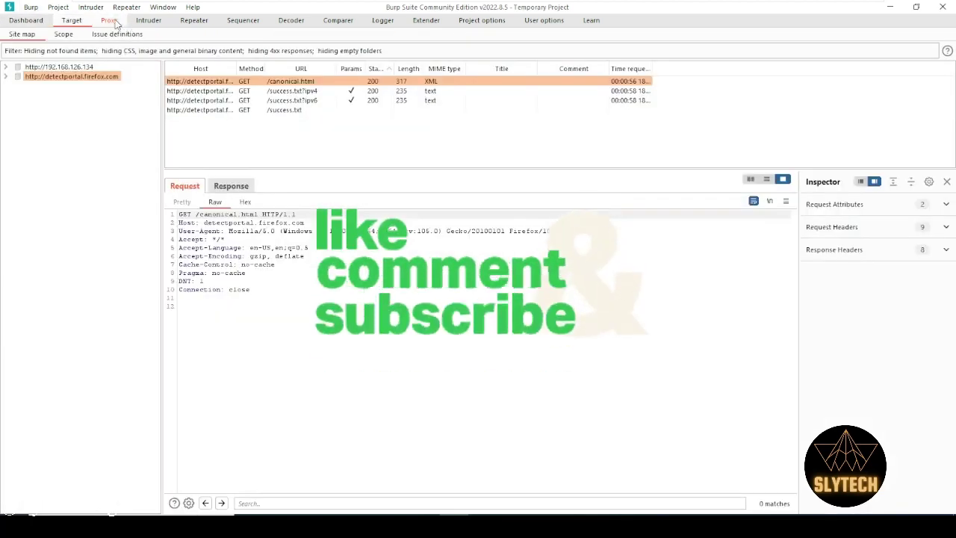
pyautogui.click(109, 20)
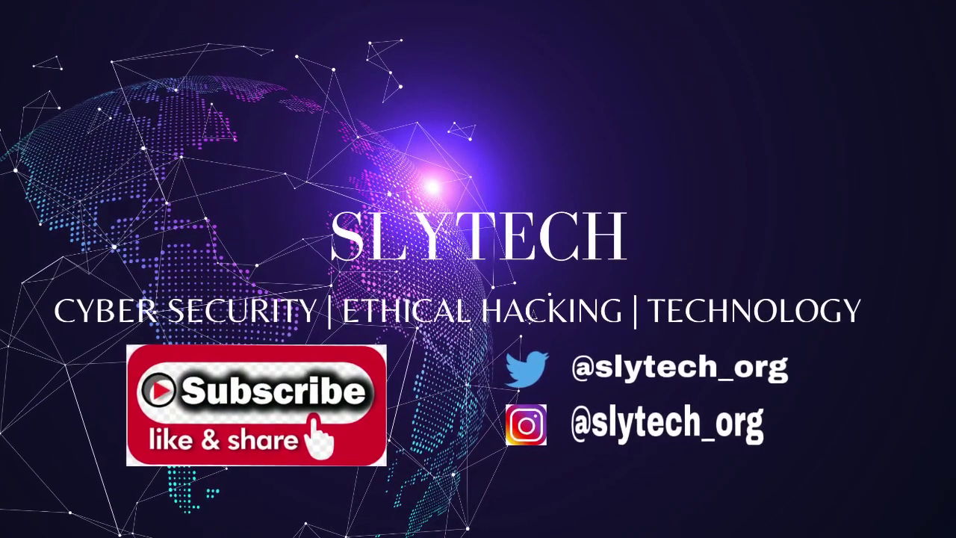